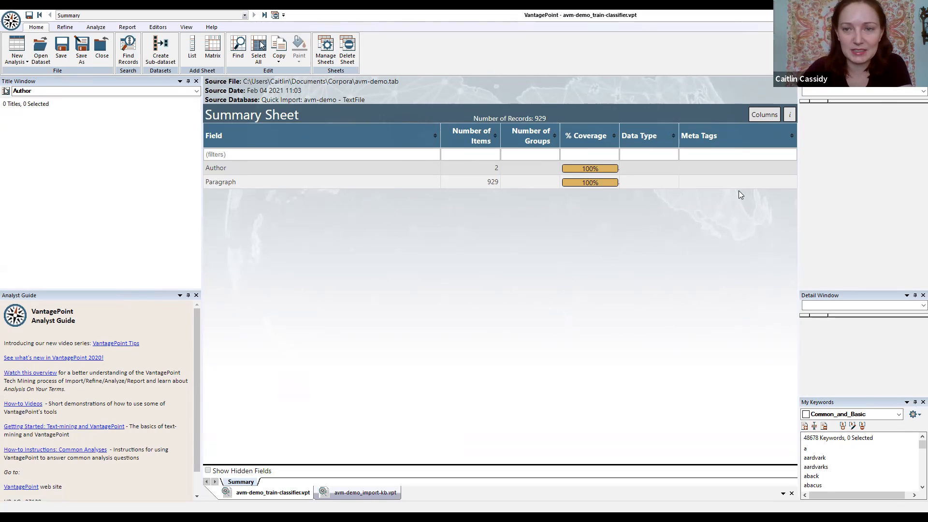
# - Assign the Training Field meta tag to the Paragraph field
pyautogui.rightClick(696, 186)
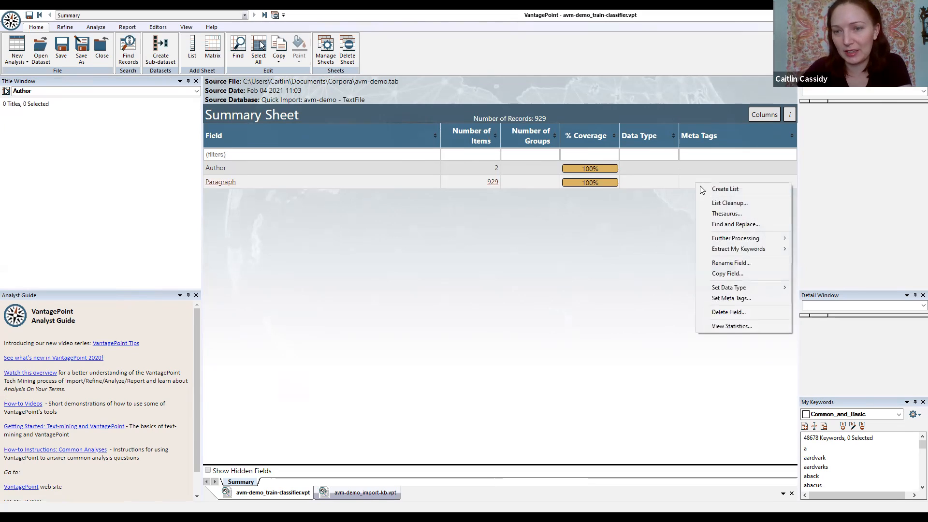
pyautogui.click(751, 298)
pyautogui.doubleClick(369, 330)
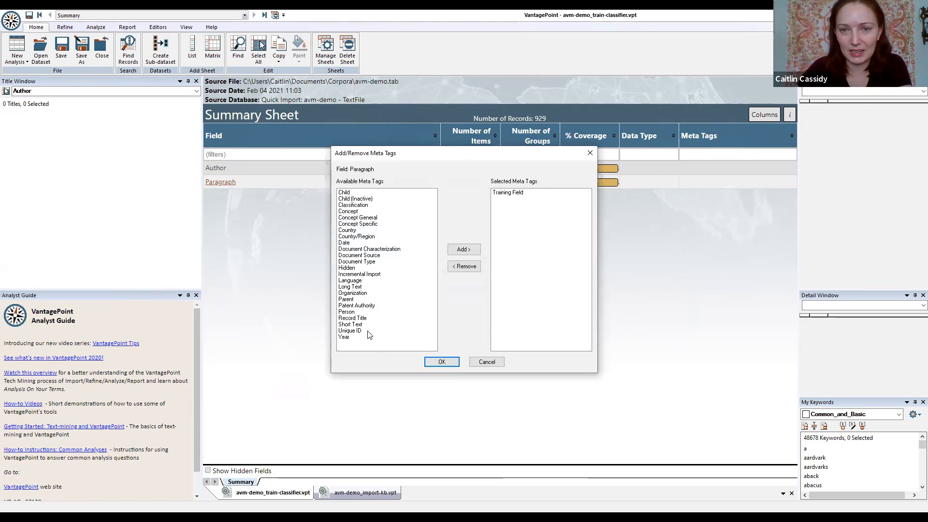
pyautogui.click(440, 364)
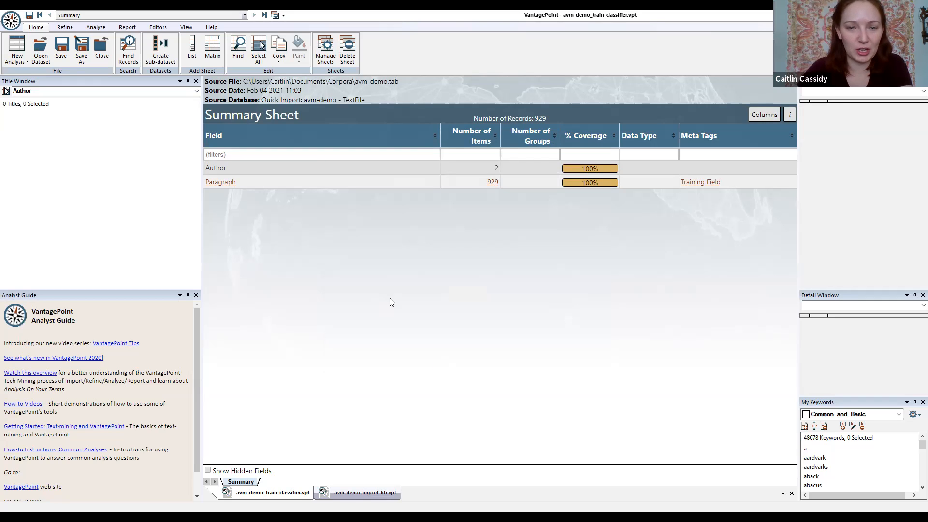
# - Create a record classification named Author with two categories, Austen and Shakespeare
pyautogui.click(100, 27)
pyautogui.click(120, 44)
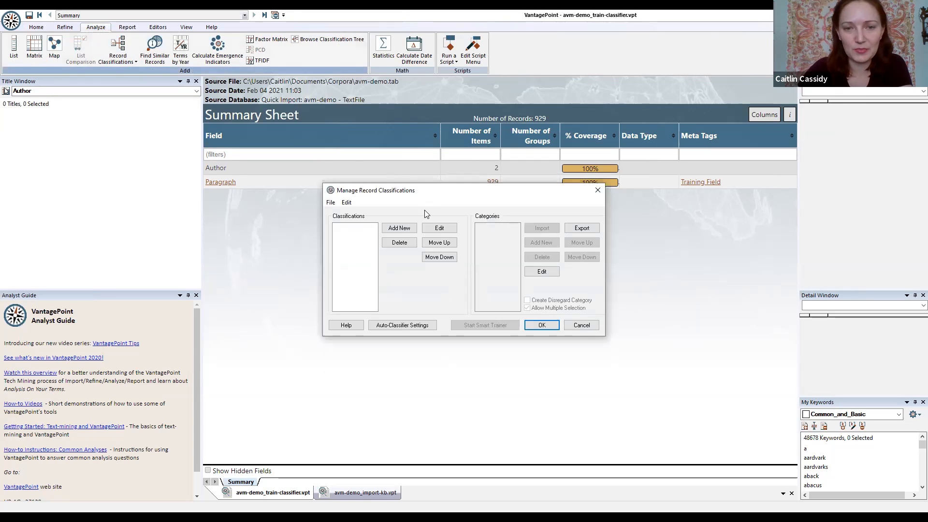
pyautogui.click(410, 227)
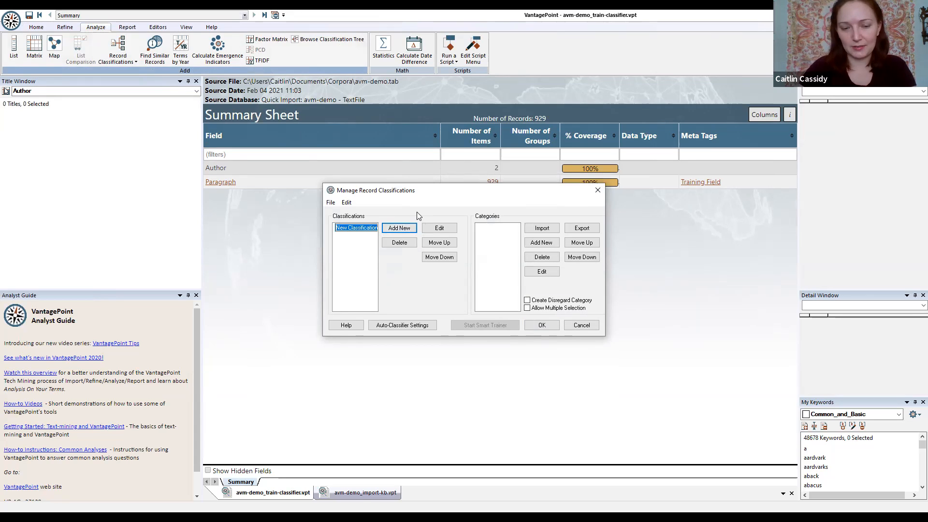
pyautogui.write('Author')
pyautogui.click(540, 243)
pyautogui.write('Austen')
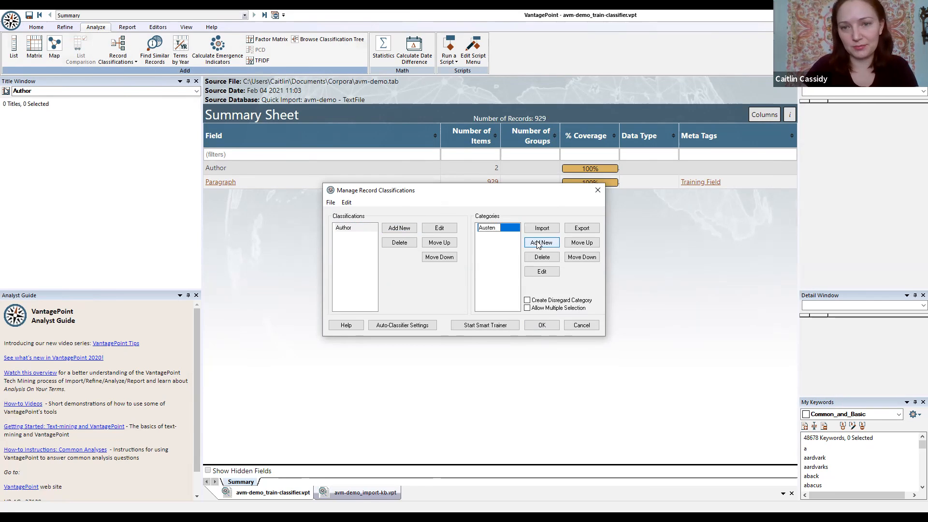
pyautogui.click(538, 244)
pyautogui.write('Shakespeare')
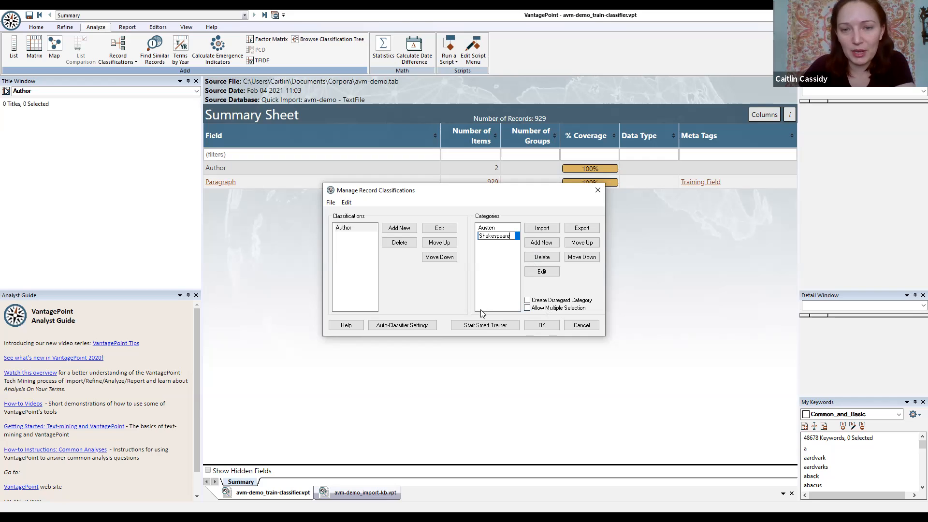
# - Start the Smart Trainer on the Author classification and label the first two passages as Austen
pyautogui.click(484, 327)
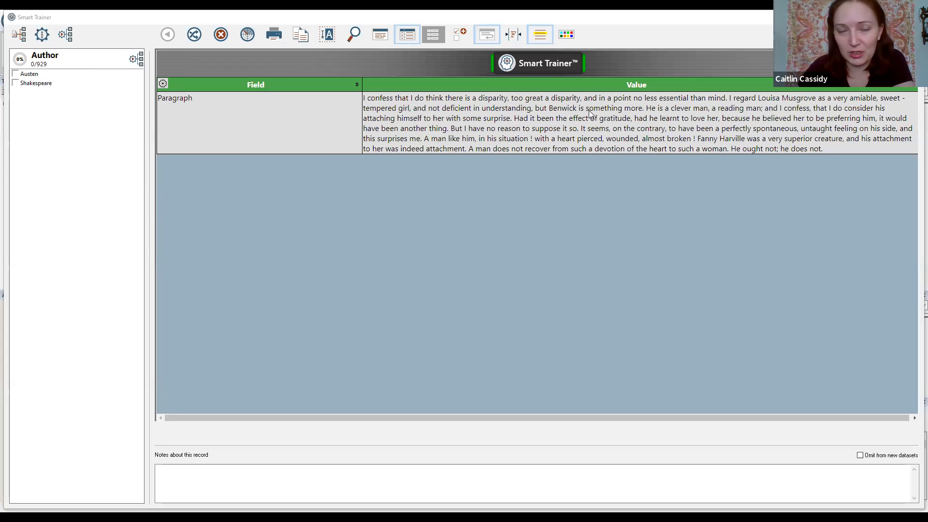
pyautogui.click(31, 75)
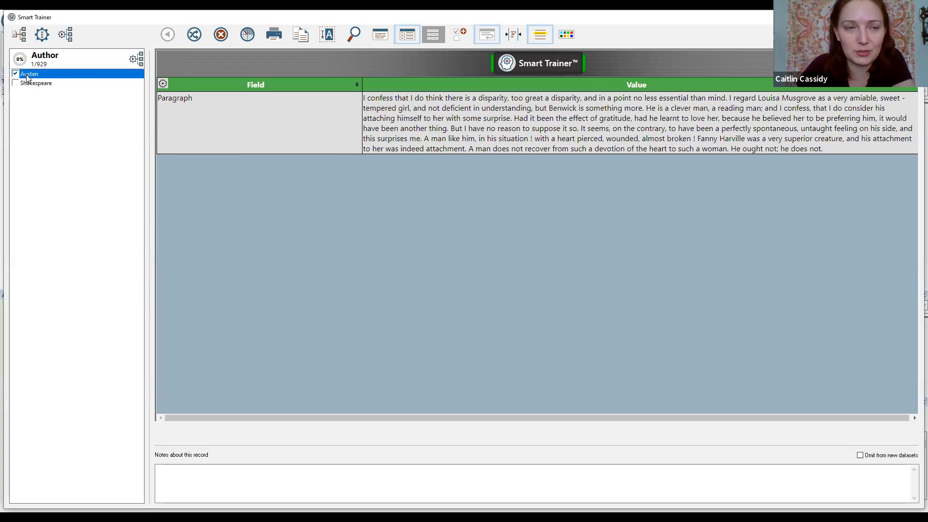
pyautogui.click(195, 37)
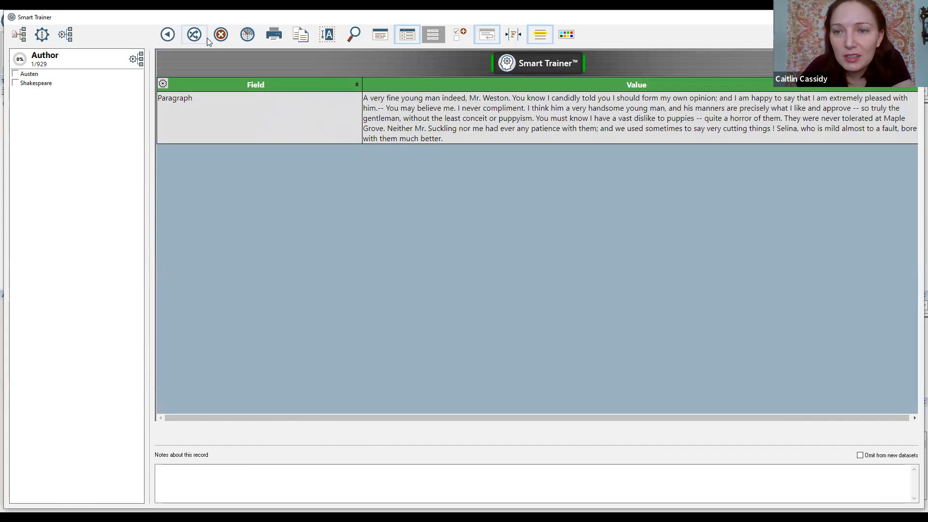
pyautogui.click(35, 76)
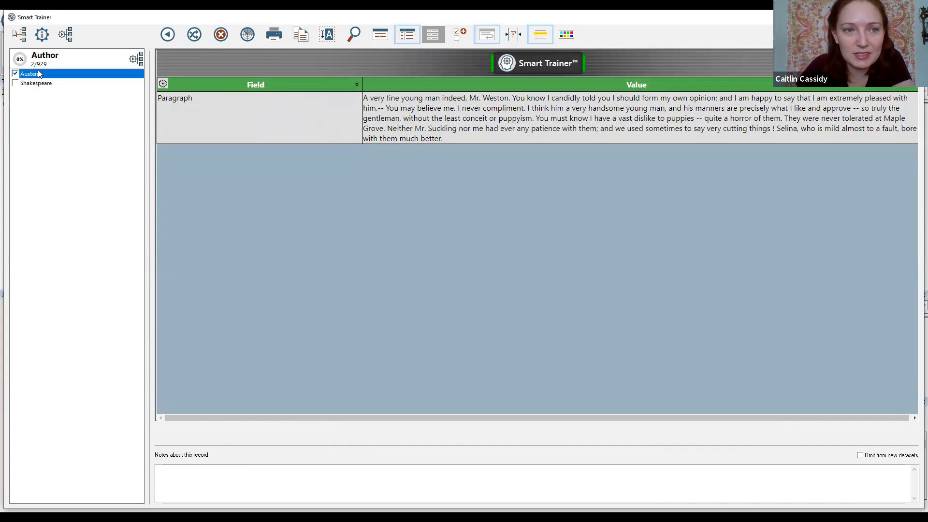
pyautogui.click(195, 35)
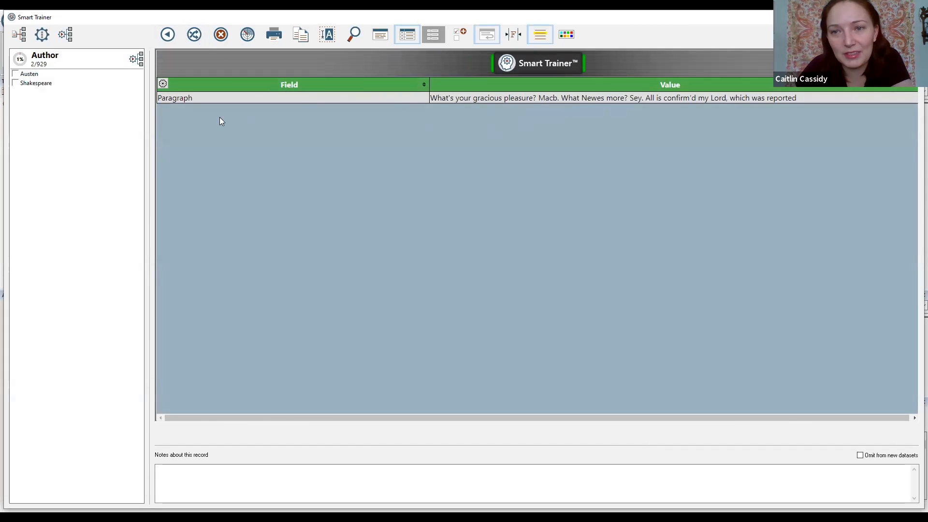
# - Label the five play passages, from "What's your gracious pleasure?" through "Thy euill Spirit Brutus?", as Shakespeare
pyautogui.click(35, 85)
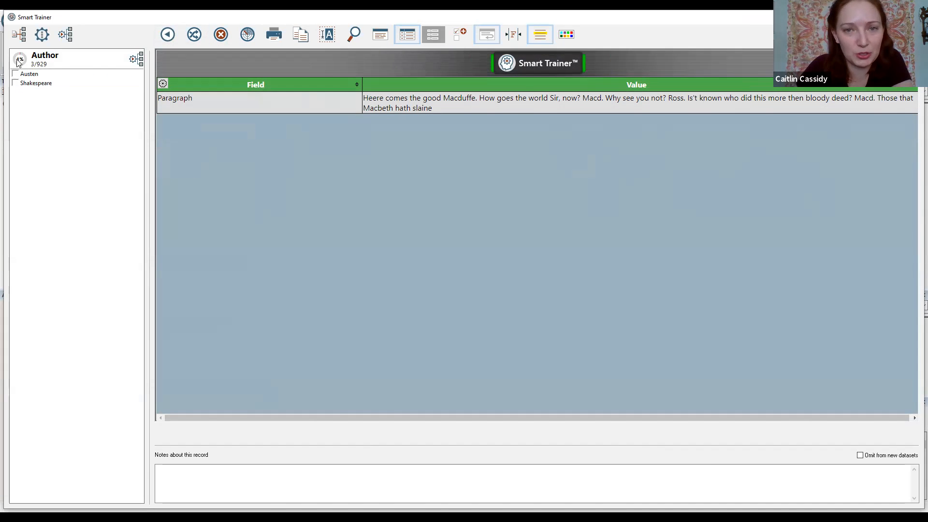
pyautogui.click(38, 85)
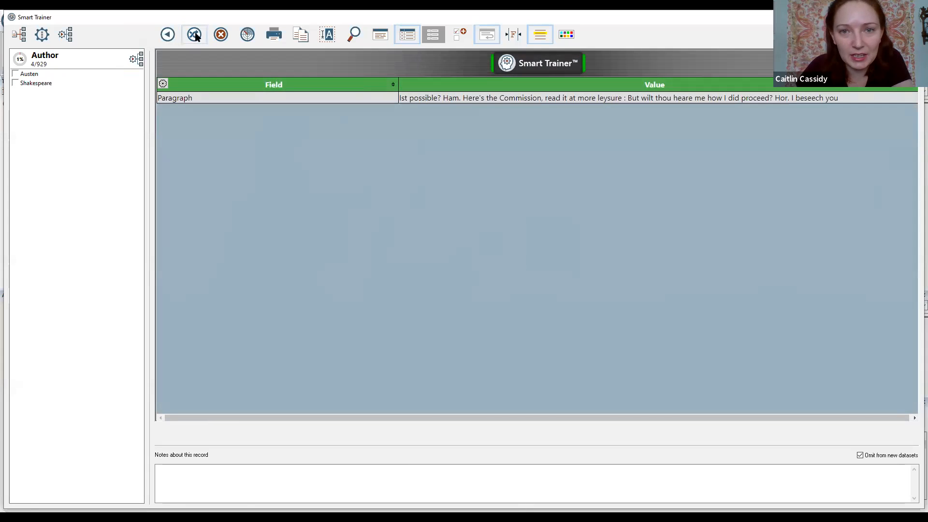
pyautogui.click(46, 85)
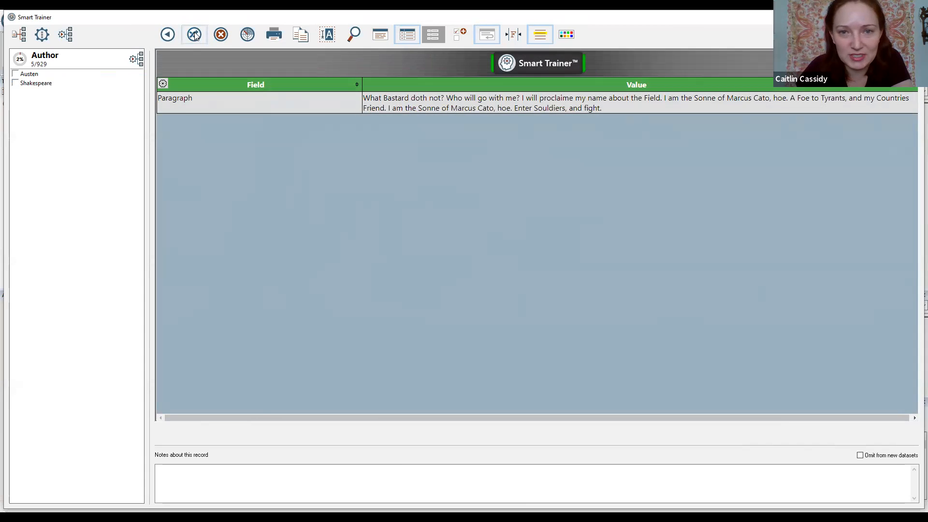
pyautogui.click(33, 85)
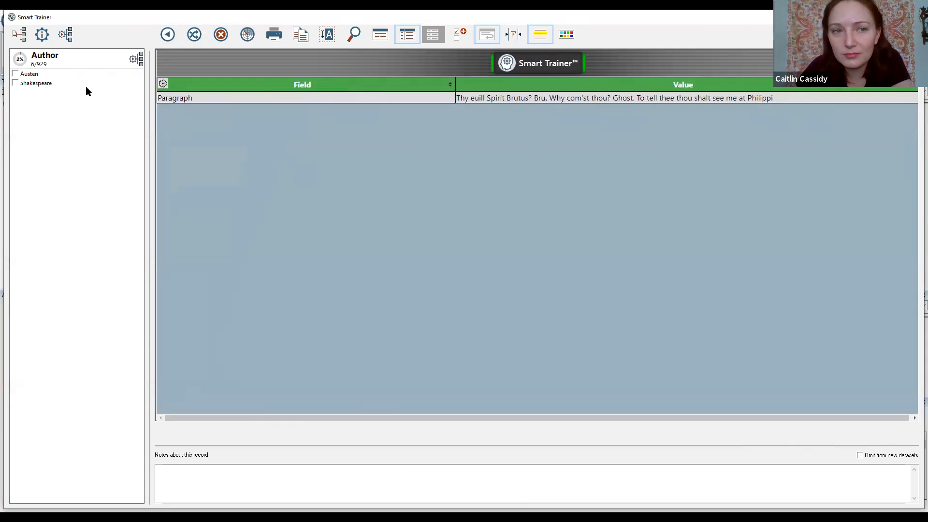
pyautogui.click(43, 84)
pyautogui.click(195, 36)
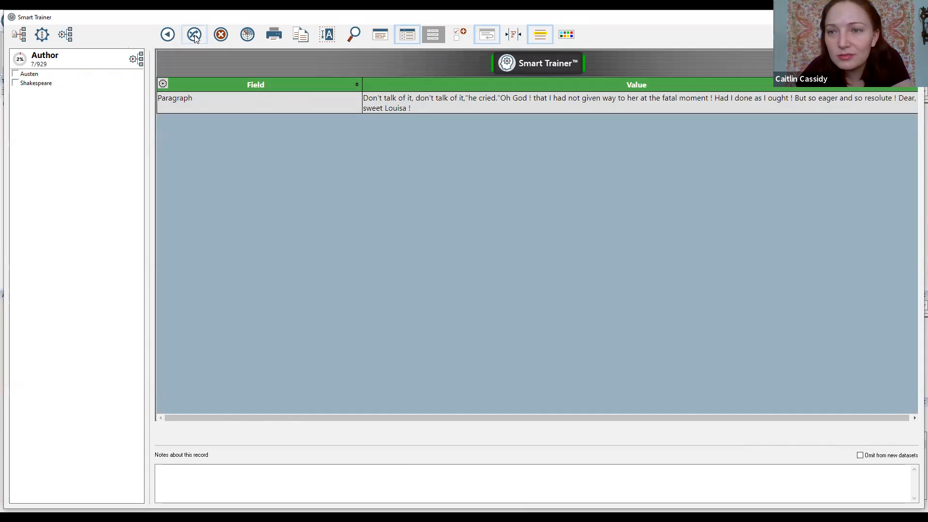
# - Assign an author to the "Don't talk of it" passage and label the "Soon, however" passage as Austen, advancing to another record
pyautogui.click(43, 84)
pyautogui.click(195, 35)
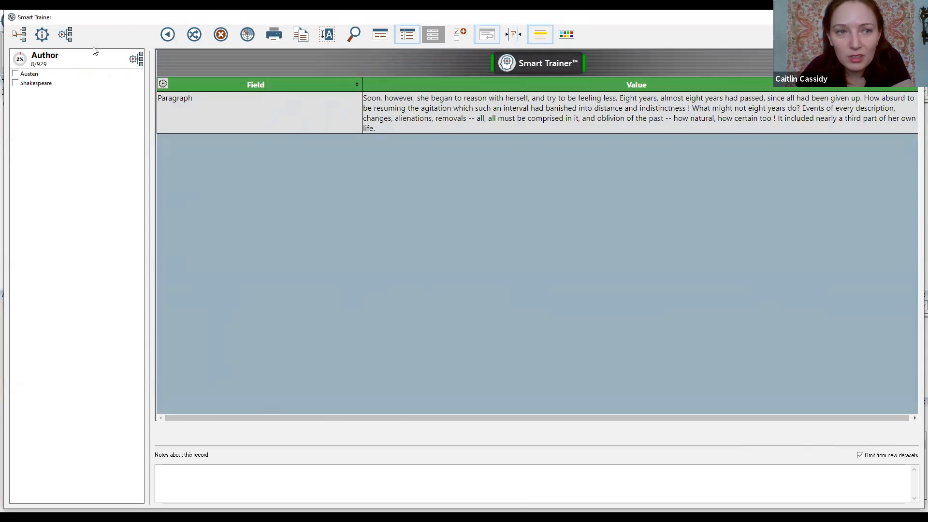
pyautogui.click(31, 76)
pyautogui.click(194, 35)
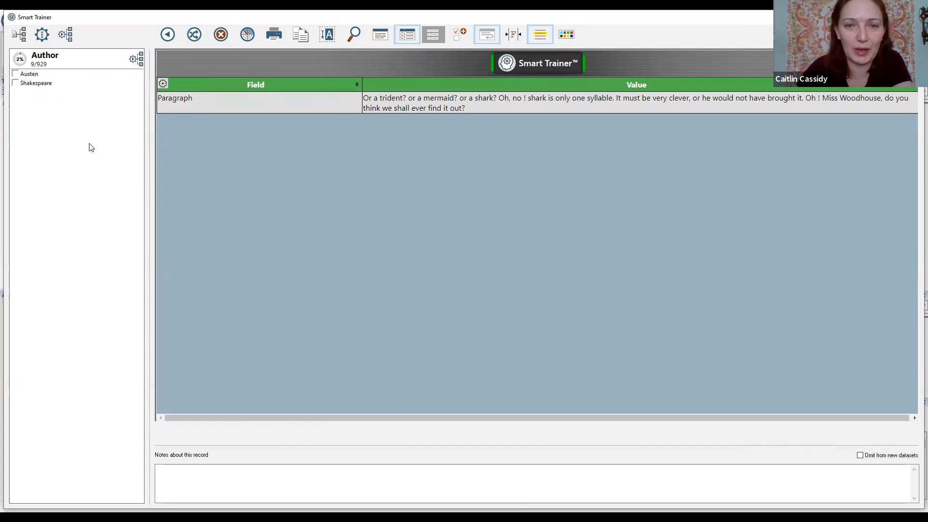
# - Auto-classify the records by Author with the accuracy target about a third of the way down from High, and close the Smart Trainer
pyautogui.doubleClick(20, 63)
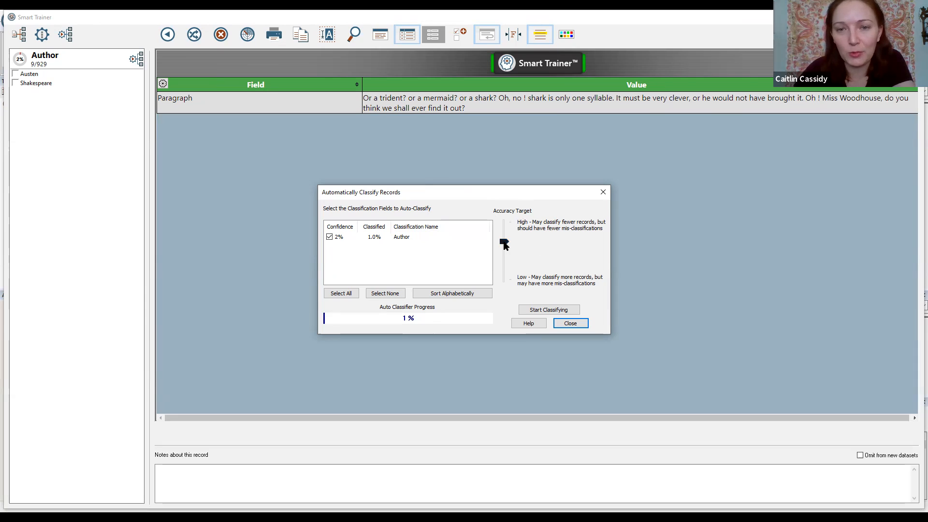
pyautogui.moveTo(504, 245); pyautogui.dragTo(504, 223)
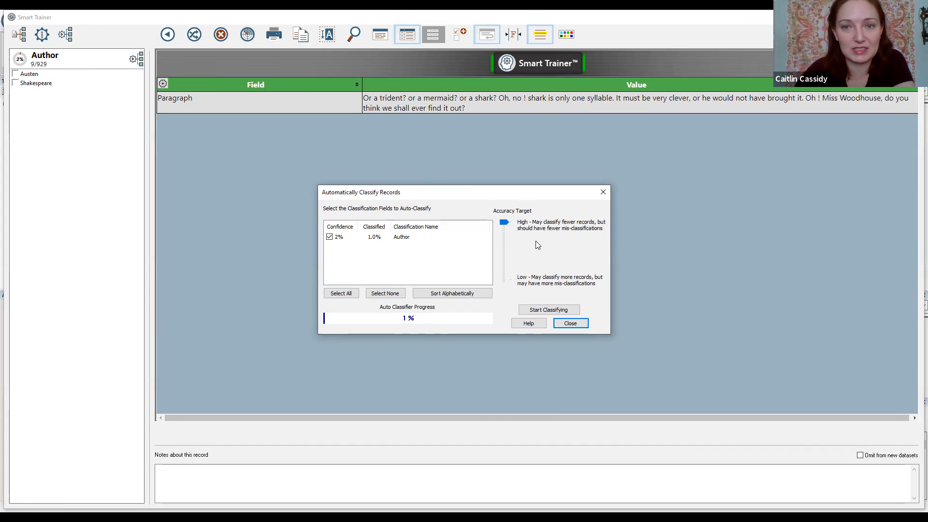
pyautogui.moveTo(505, 222); pyautogui.dragTo(504, 285)
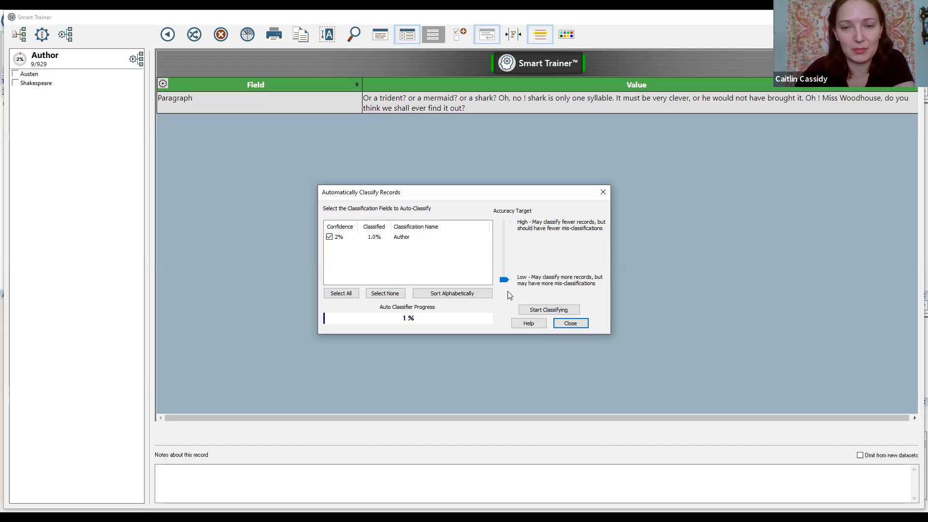
pyautogui.moveTo(507, 286); pyautogui.dragTo(506, 247)
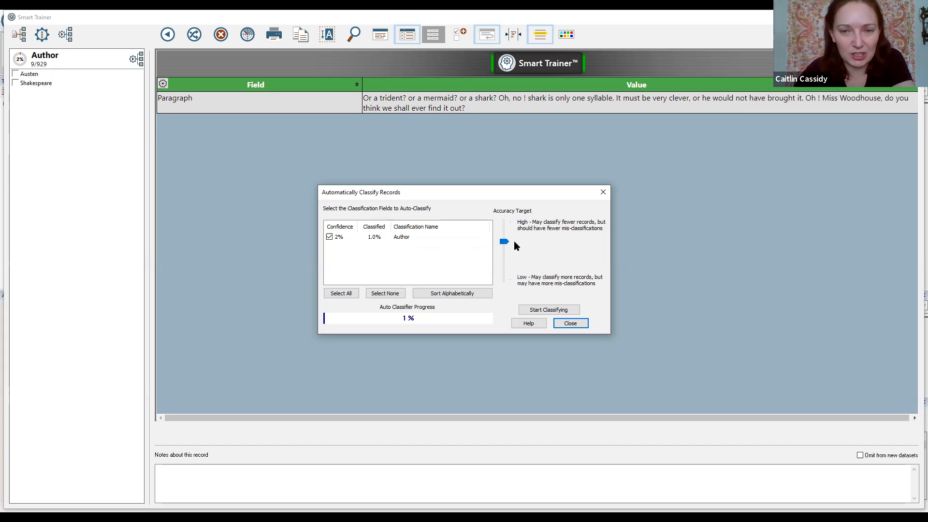
pyautogui.click(544, 311)
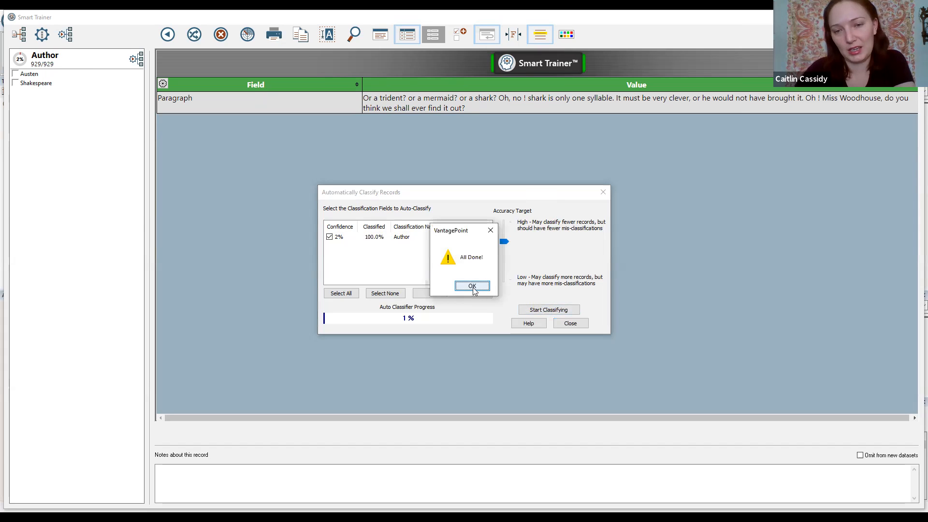
pyautogui.click(470, 287)
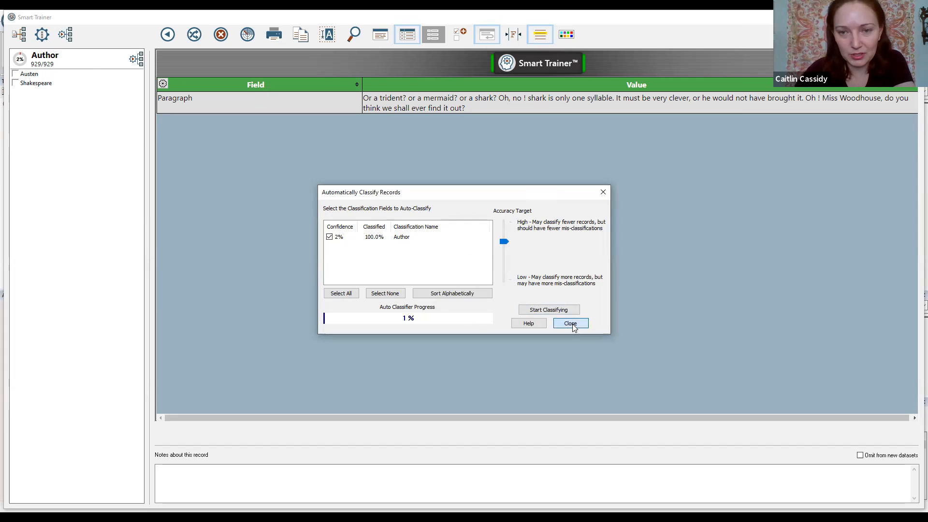
pyautogui.click(573, 324)
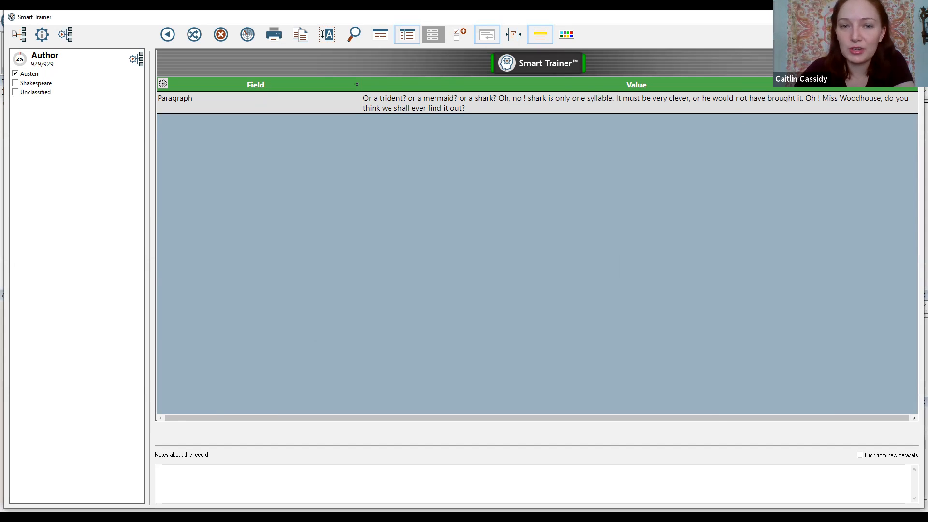
pyautogui.press('Escape')
# - Create a co-occurrence matrix with Author (Auto-Classified) as rows and Author as columns, including all items
pyautogui.click(39, 48)
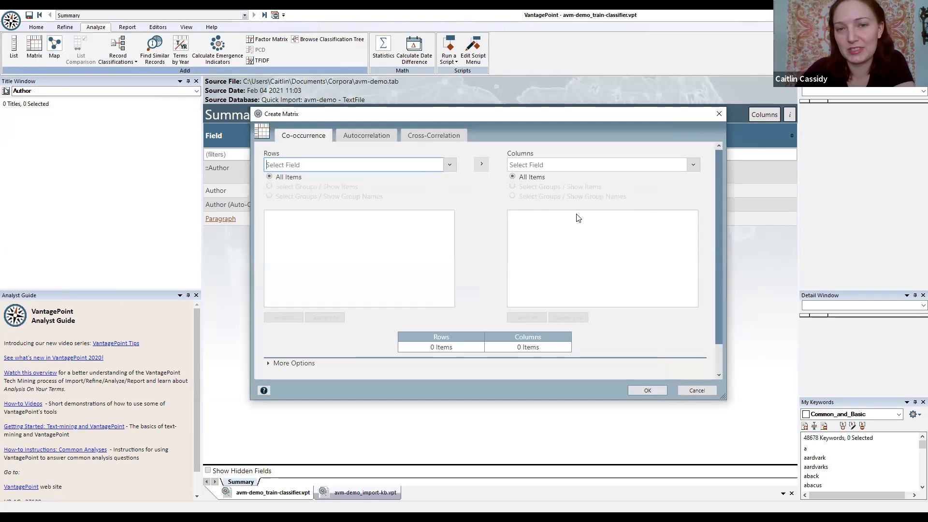
pyautogui.click(450, 164)
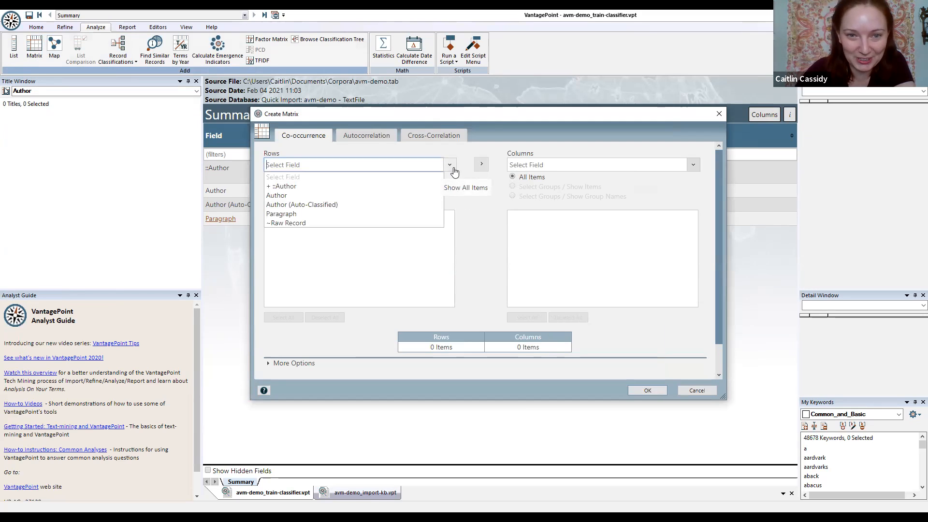
pyautogui.click(340, 207)
pyautogui.click(693, 165)
pyautogui.click(584, 195)
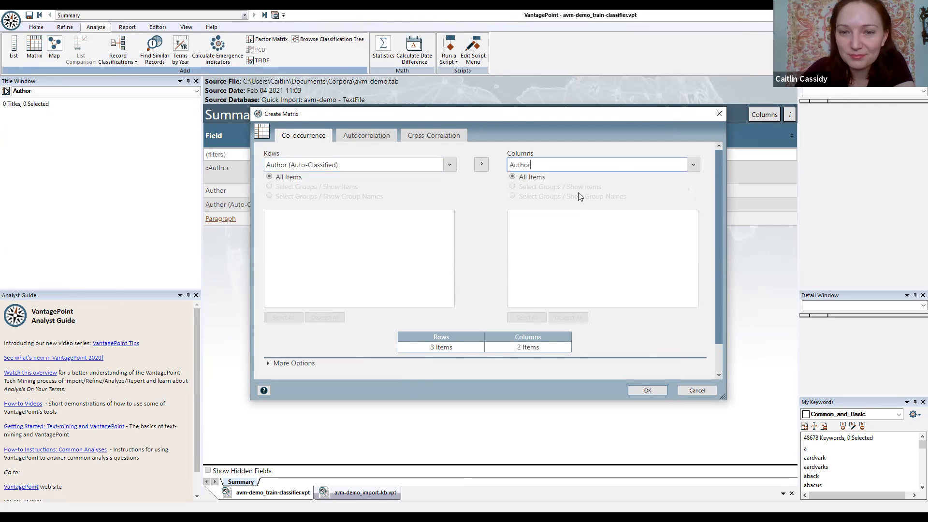
pyautogui.click(648, 392)
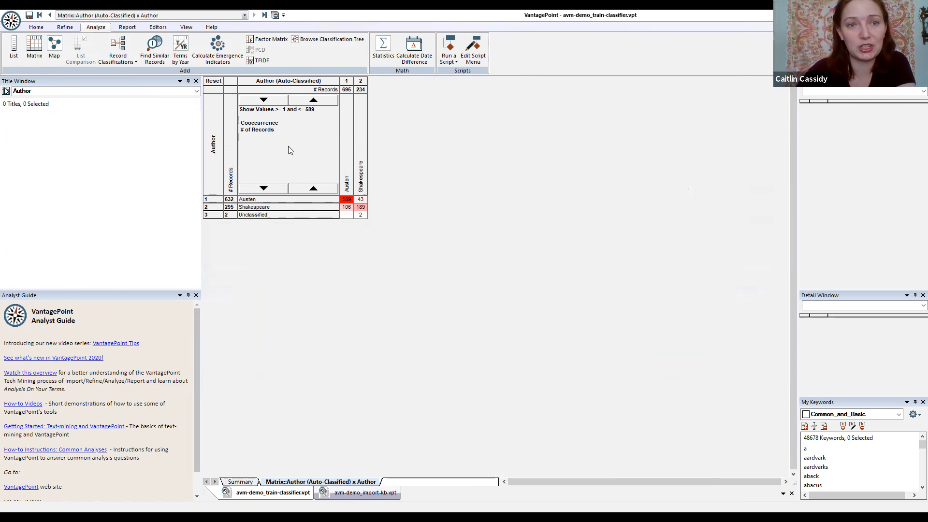
pyautogui.click(121, 64)
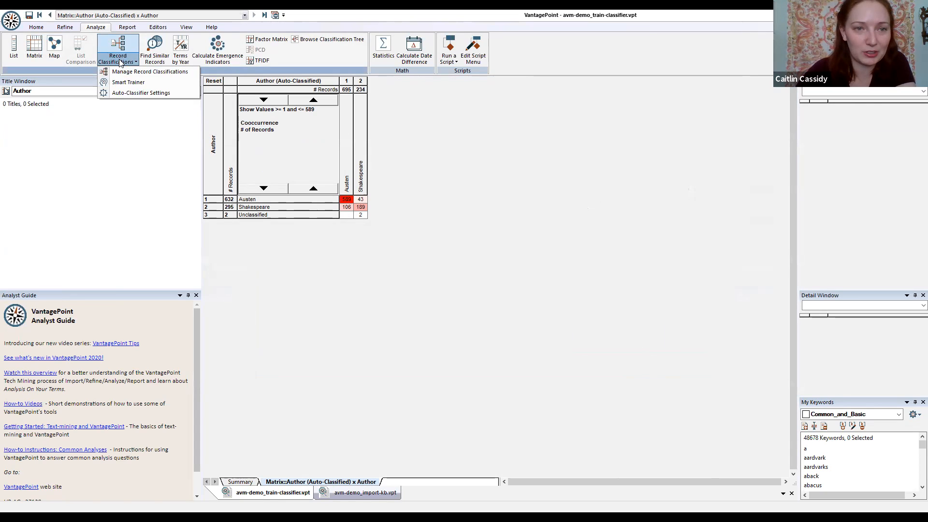
pyautogui.click(141, 94)
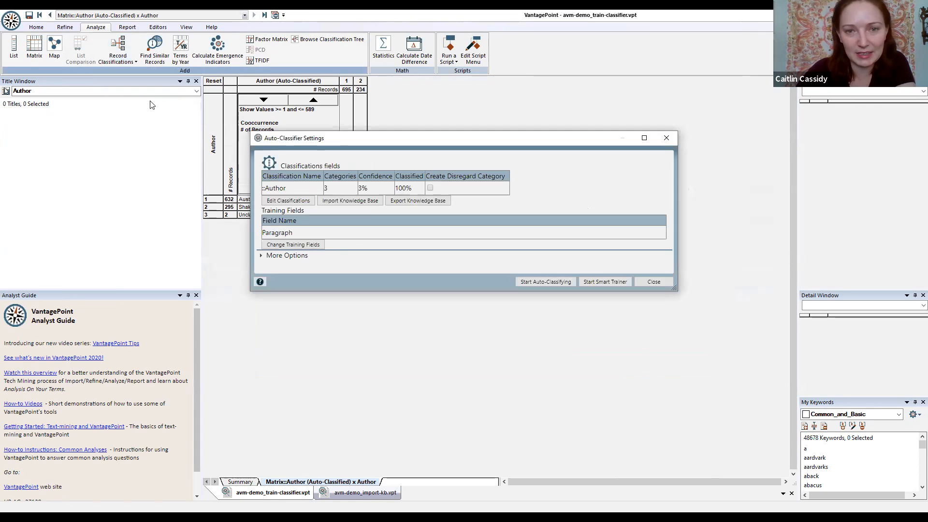
pyautogui.click(418, 204)
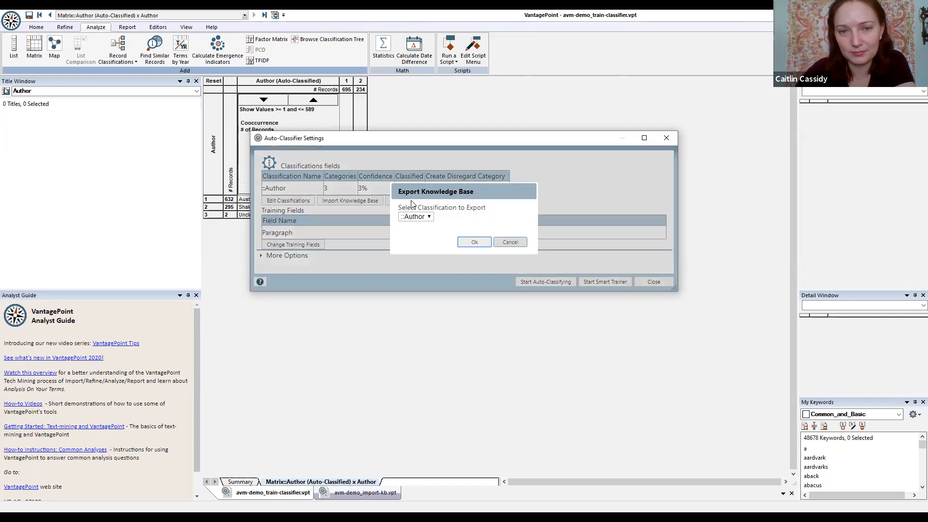
pyautogui.click(429, 217)
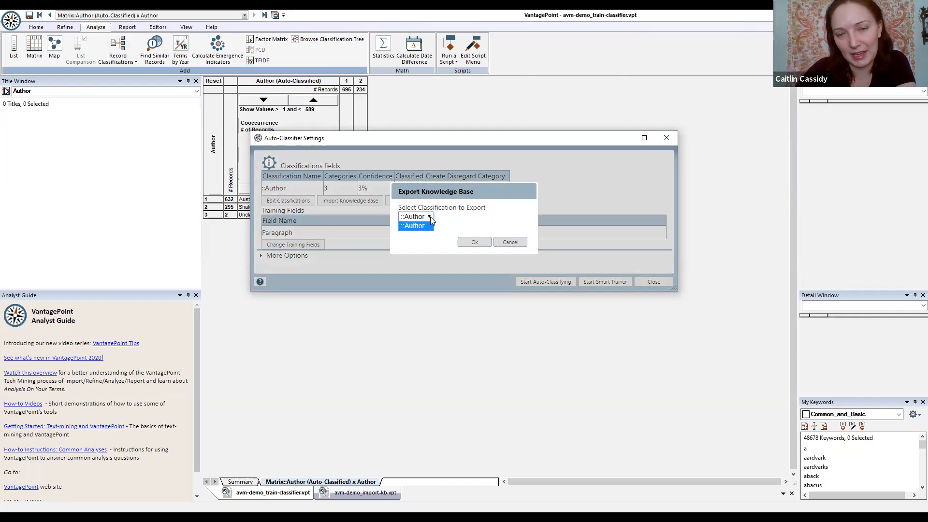
pyautogui.click(430, 216)
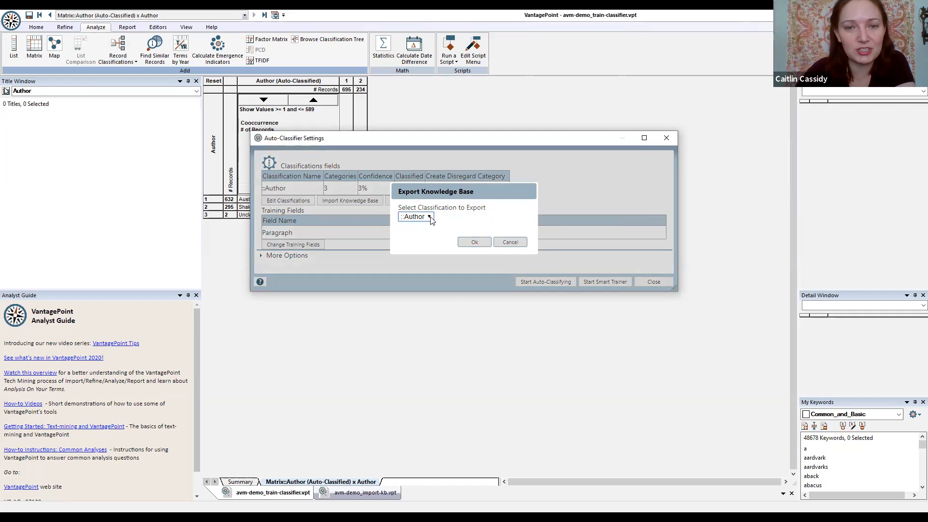
pyautogui.click(476, 242)
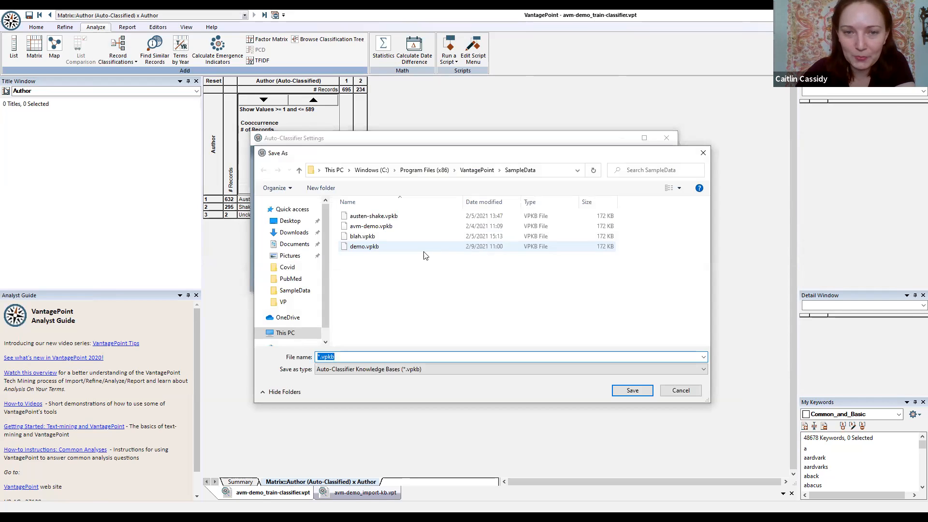
pyautogui.click(679, 392)
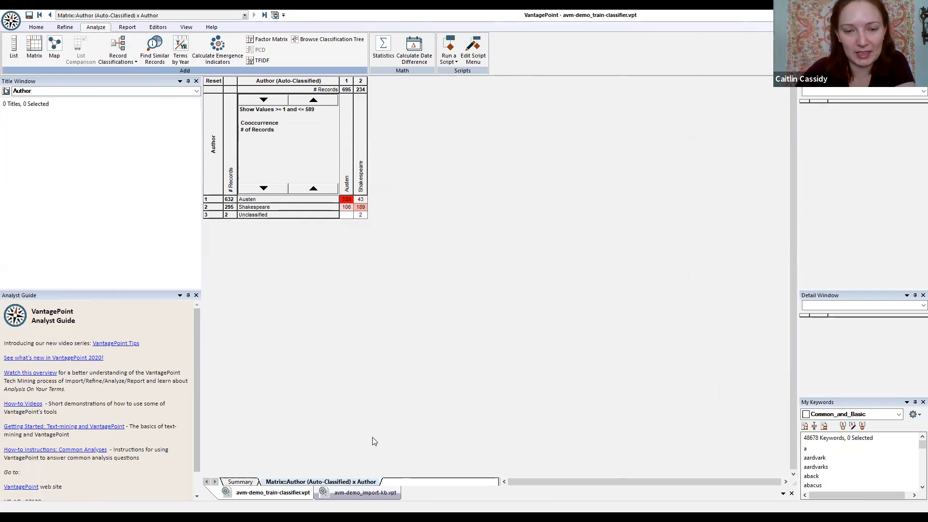
# - In the avm-demo_import-kb.vpt dataset, assign the Training Field meta tag to the Paragraph field
pyautogui.click(353, 491)
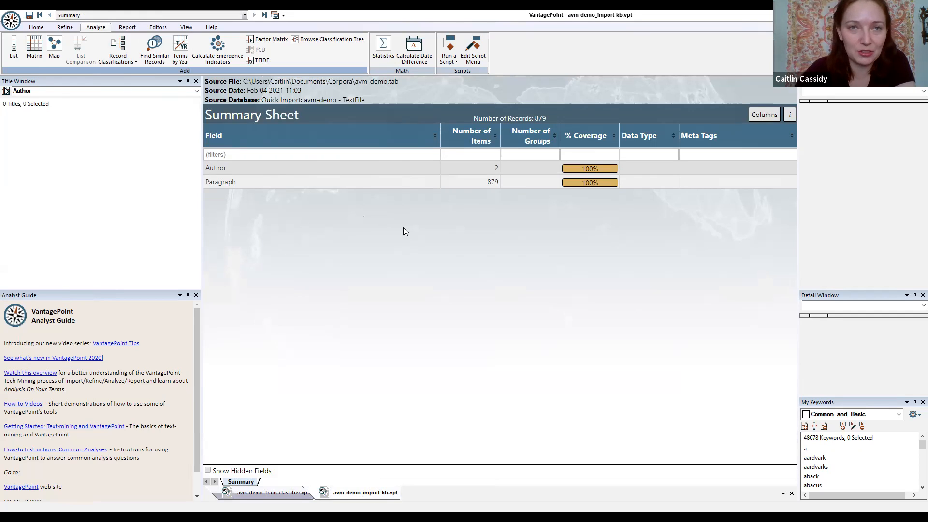
pyautogui.rightClick(697, 183)
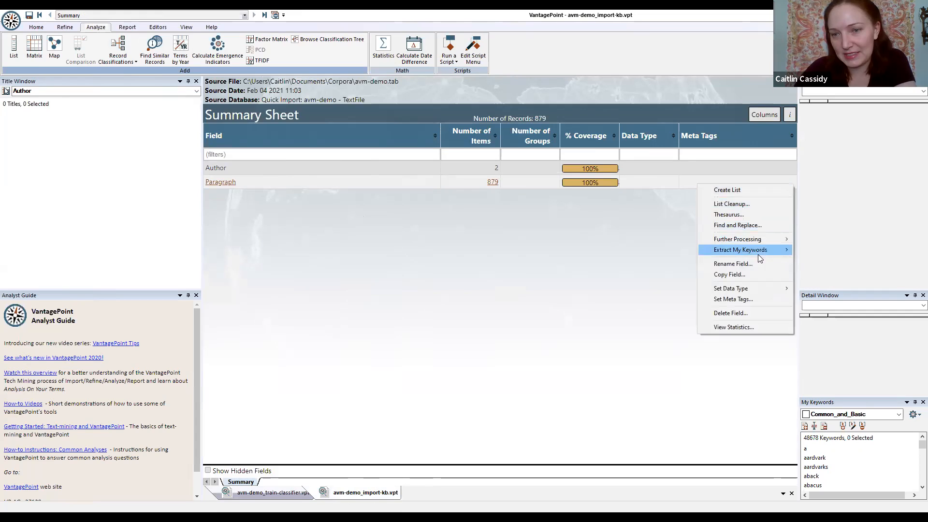
pyautogui.click(749, 300)
pyautogui.click(364, 332)
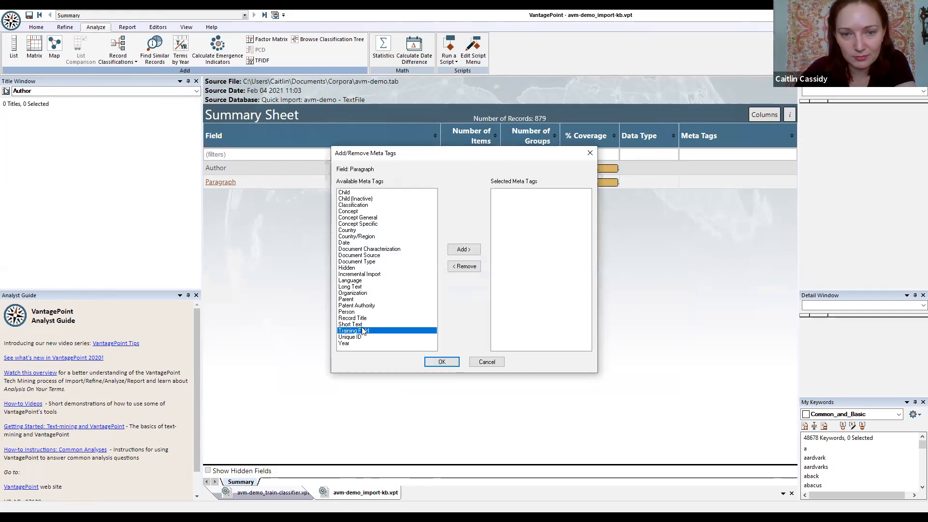
pyautogui.doubleClick(377, 332)
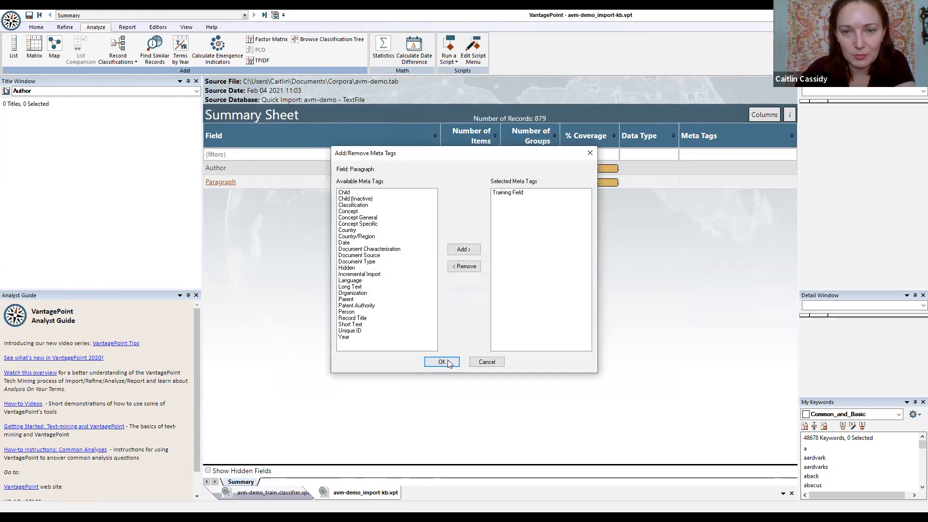
pyautogui.click(442, 362)
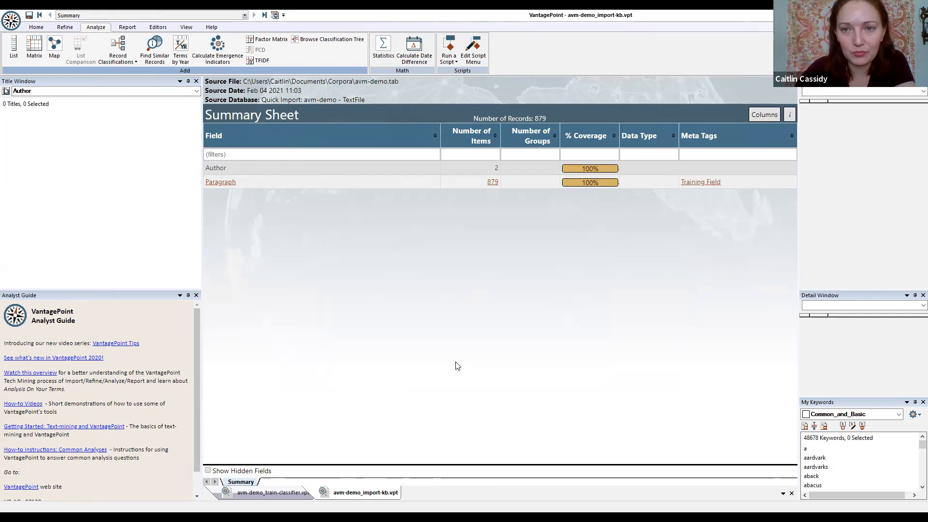
# - Import the avm-demo.vpkb knowledge base into the auto-classifier settings and show the categories of the imported Author classification
pyautogui.click(126, 62)
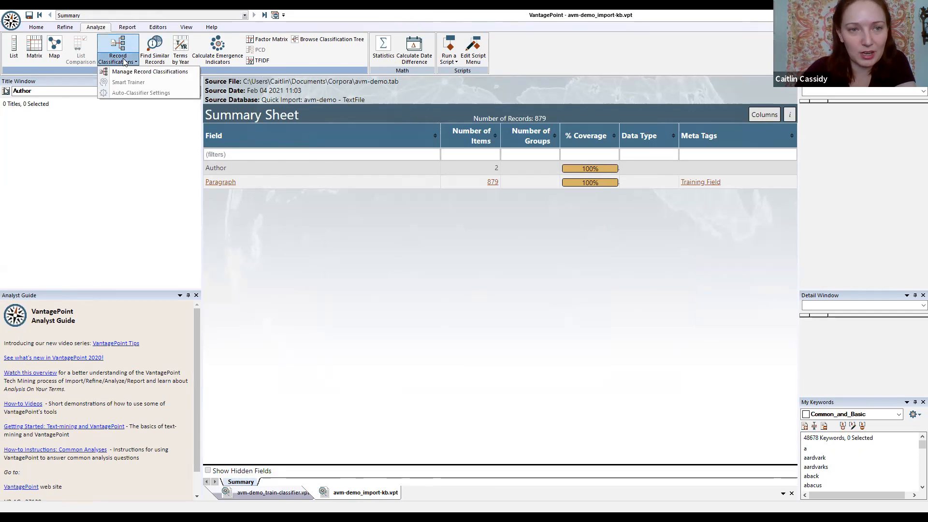
pyautogui.click(126, 68)
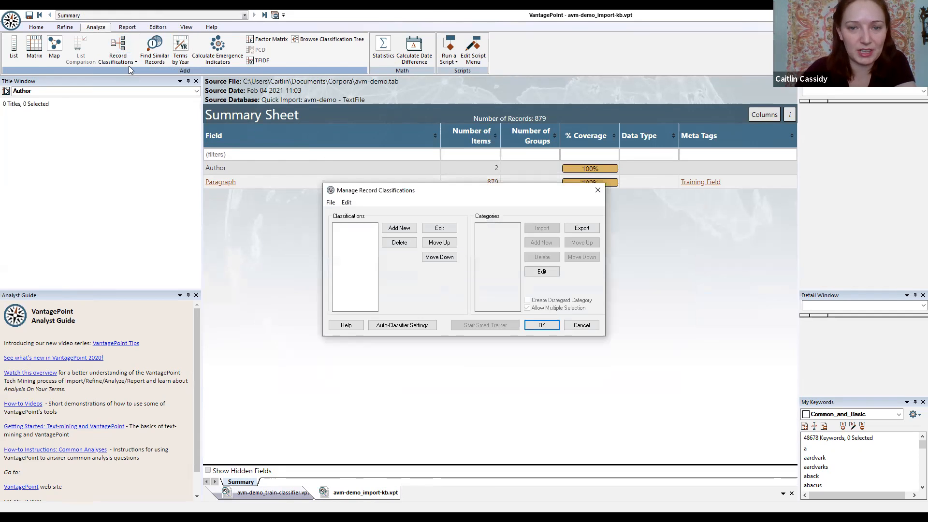
pyautogui.click(428, 325)
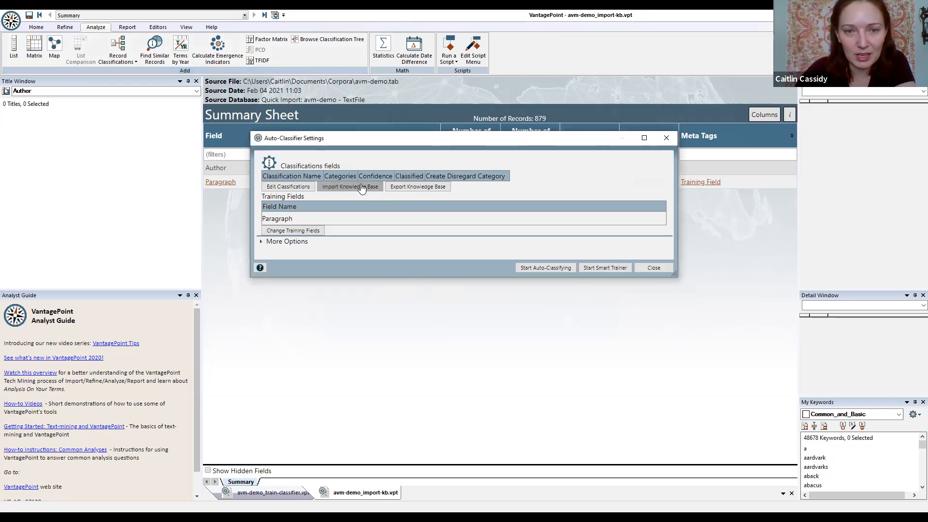
pyautogui.click(362, 189)
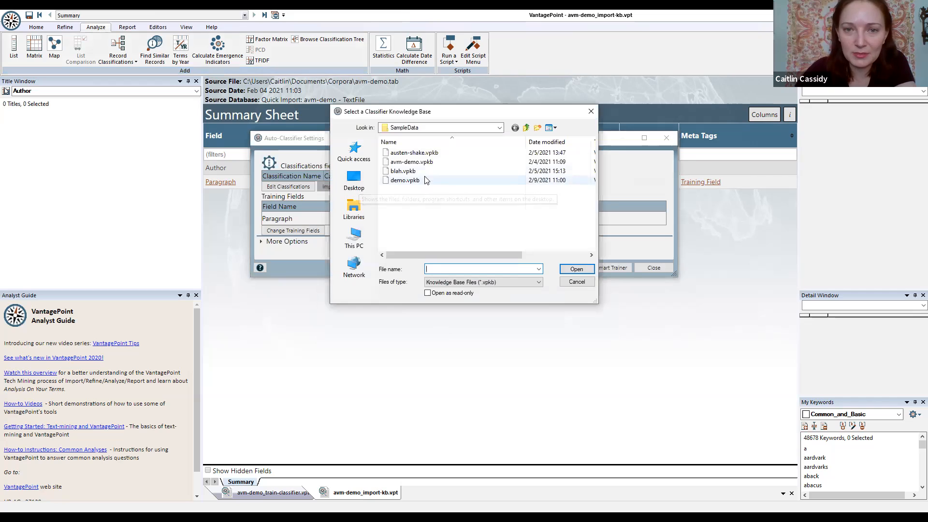
pyautogui.doubleClick(428, 162)
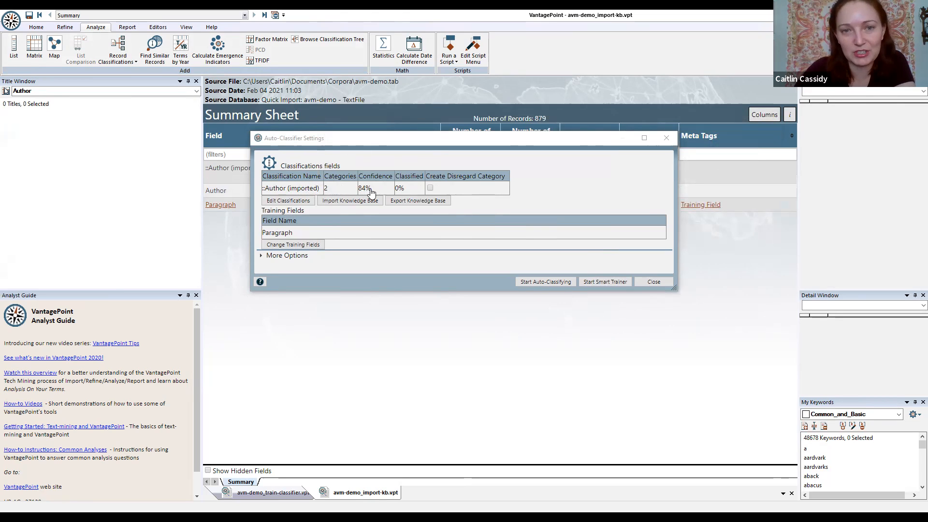
pyautogui.click(304, 190)
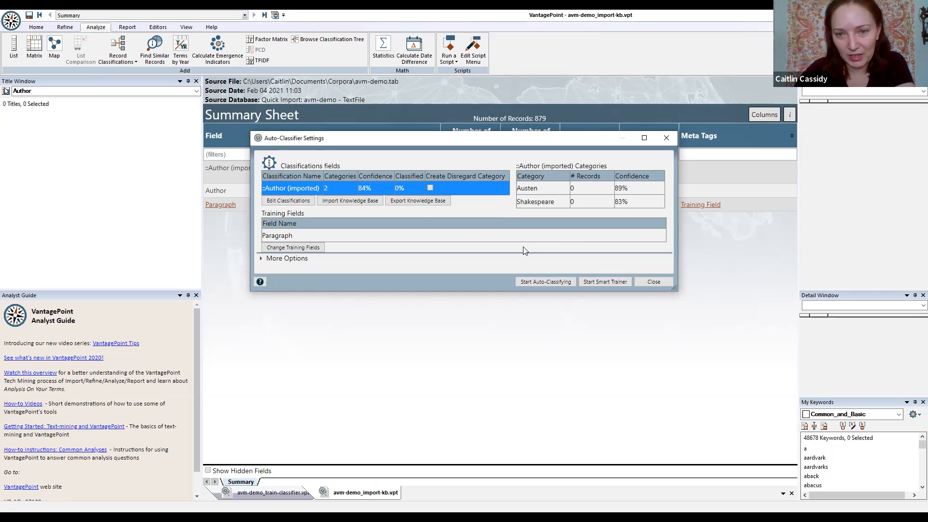
# - Auto-classify the records by Author (imported) with the accuracy target about a third of the way down from High
pyautogui.click(537, 284)
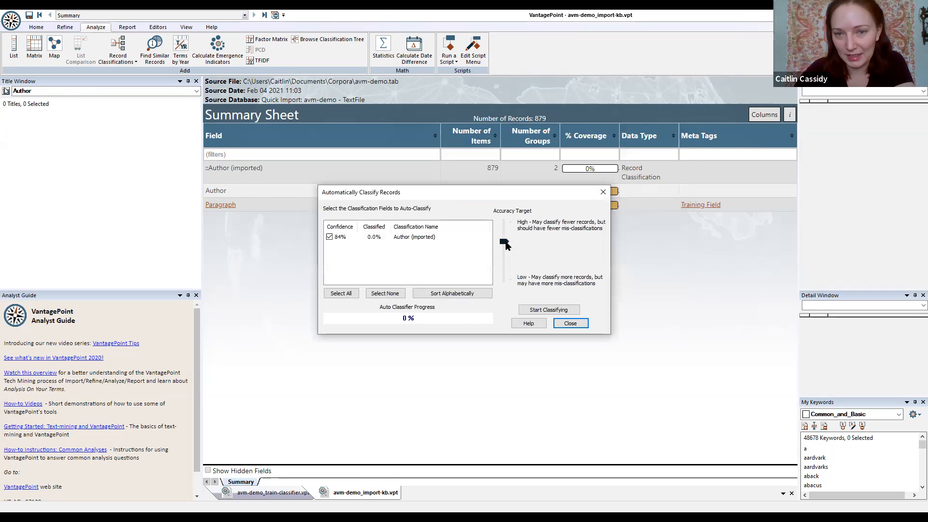
pyautogui.moveTo(506, 263); pyautogui.dragTo(505, 238)
pyautogui.click(556, 310)
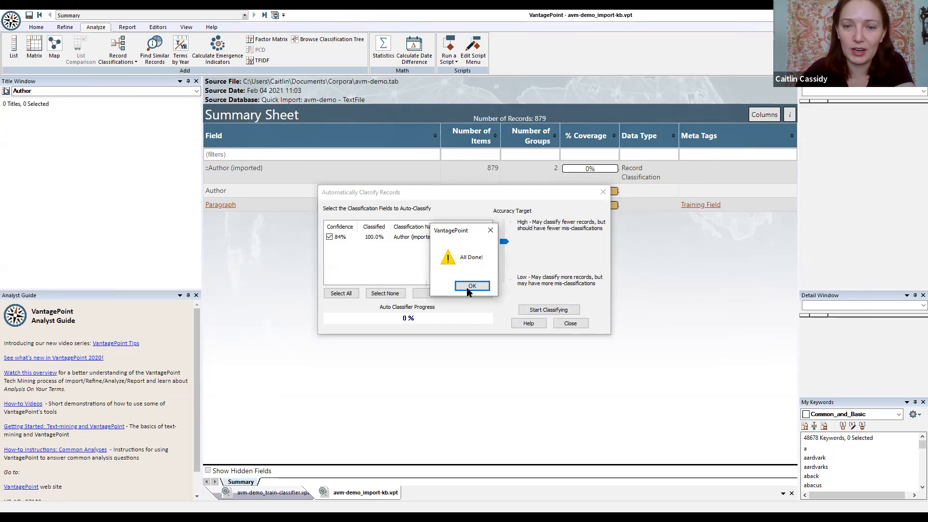
pyautogui.click(469, 286)
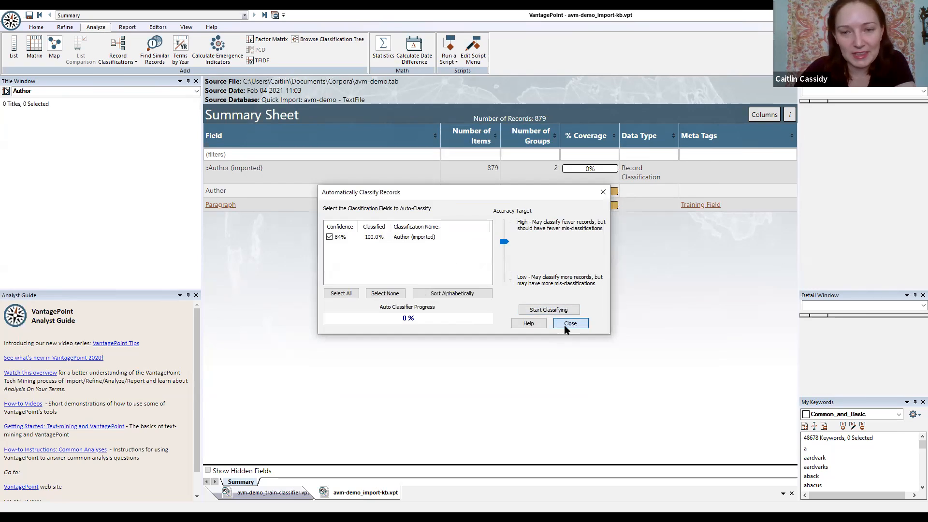
pyautogui.click(564, 324)
# - Create a co-occurrence matrix with Author (imported) (Auto-Classified) as rows and Author as columns, including all items
pyautogui.click(34, 46)
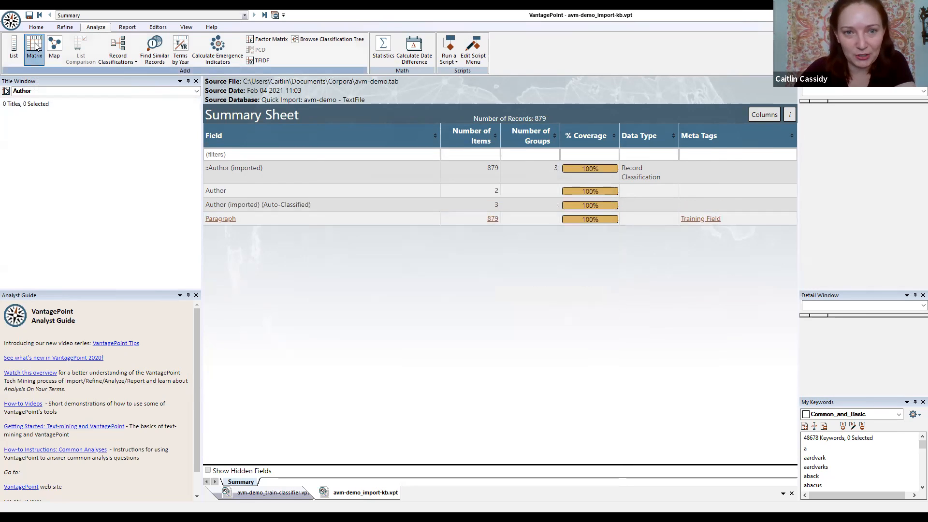
pyautogui.click(450, 165)
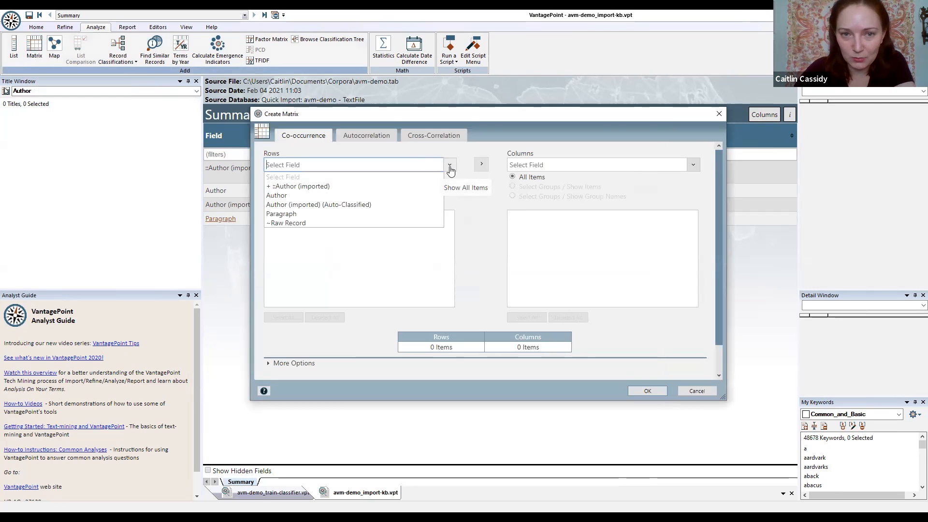
pyautogui.click(383, 201)
pyautogui.click(693, 165)
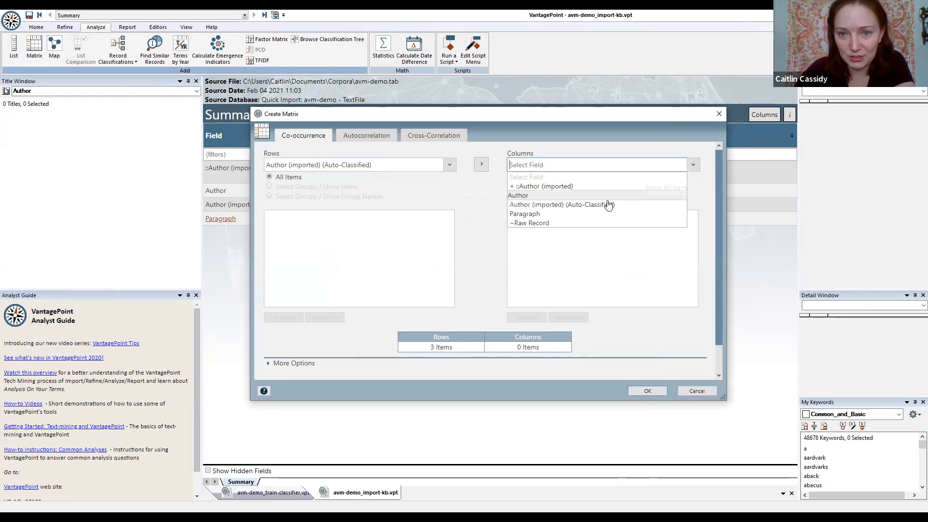
pyautogui.click(586, 196)
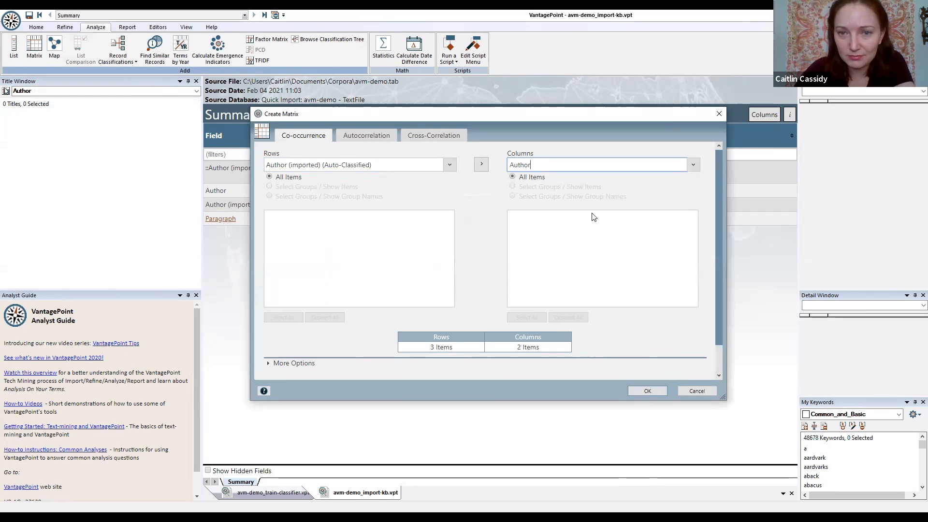
pyautogui.click(646, 392)
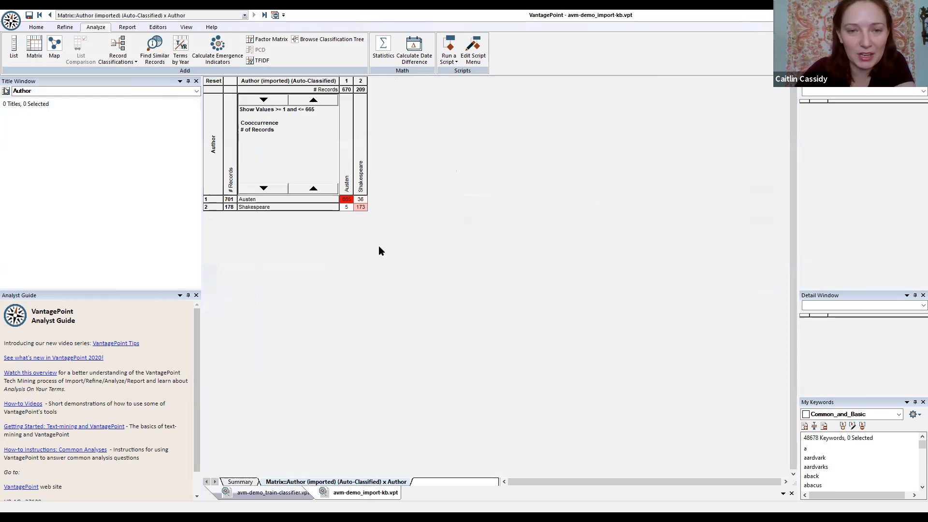
# - Show the titles behind the two matrix cells where the auto-classified and actual authors differ, and enlarge the matrix
pyautogui.click(347, 207)
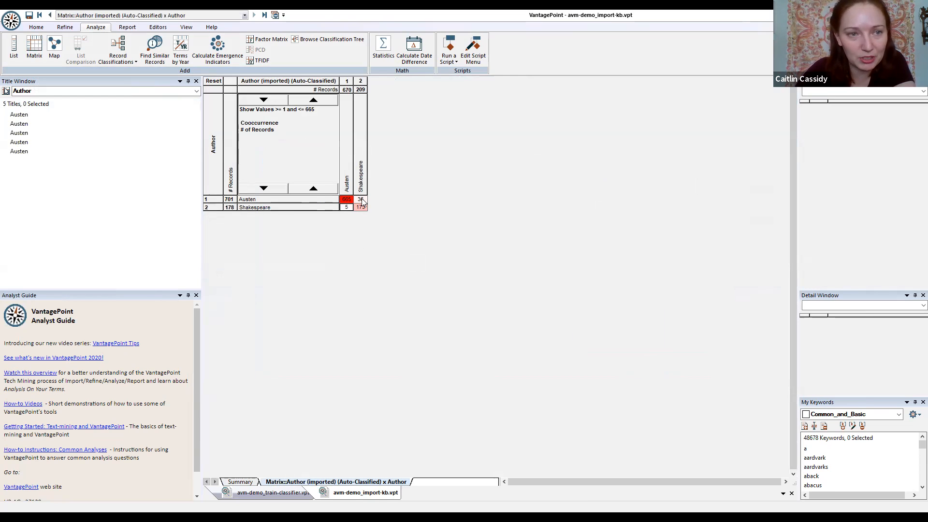
pyautogui.click(361, 200)
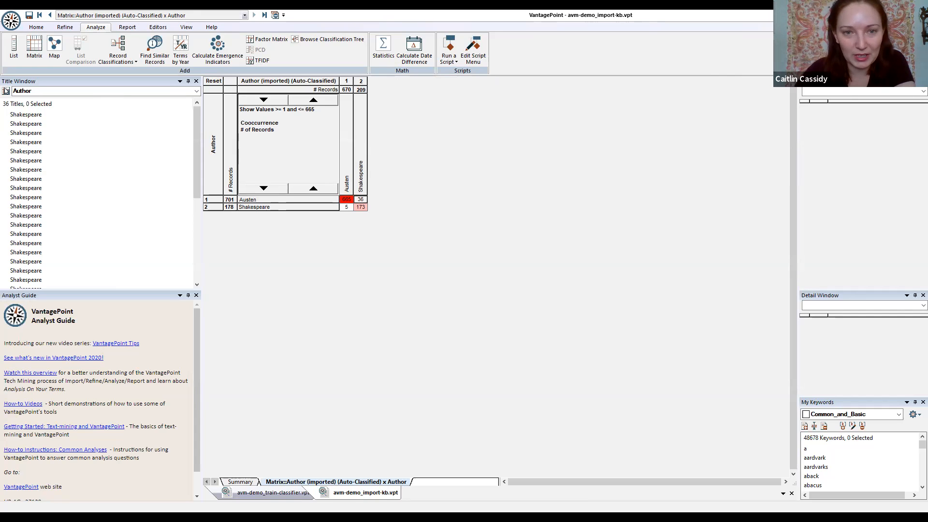
pyautogui.rightClick(287, 146)
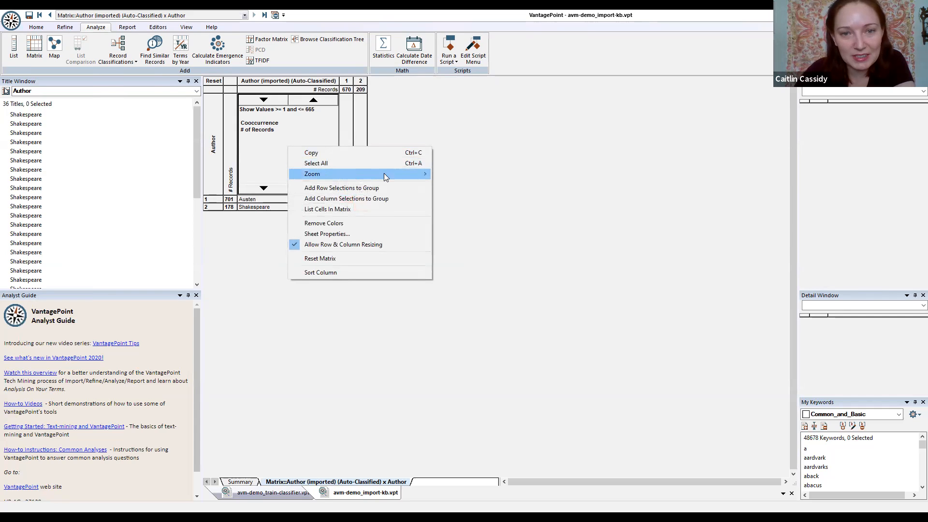
pyautogui.moveTo(416, 173)
pyautogui.click(468, 301)
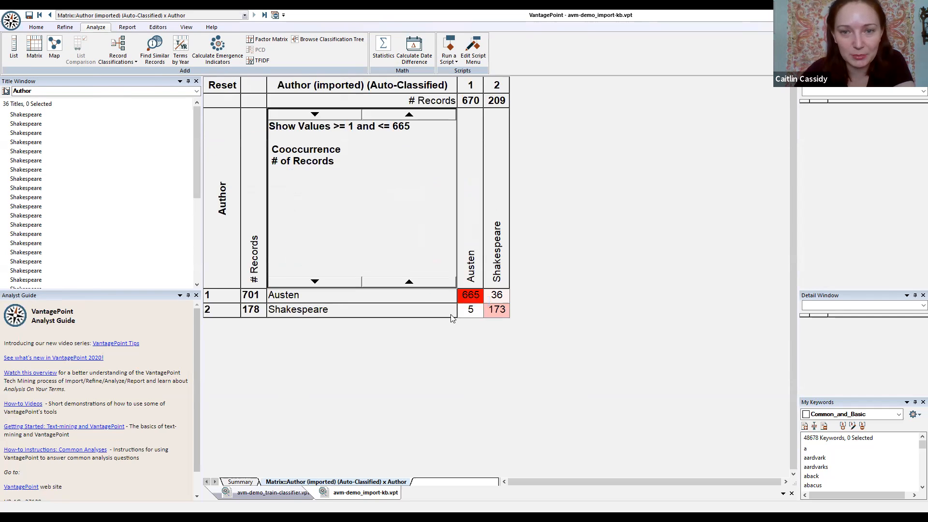